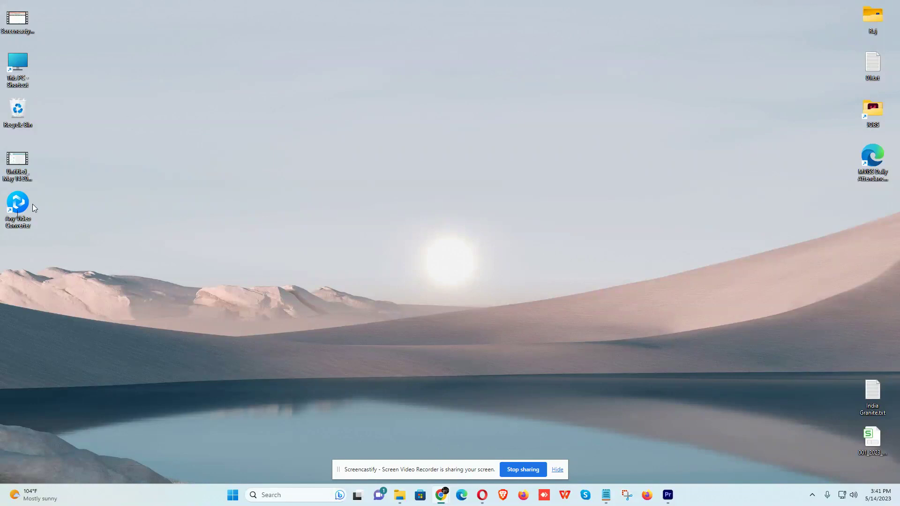
# Step: Launch Any Video Converter in a maximized window and view its workflow tools and single tools
pyautogui.doubleClick(18, 214)
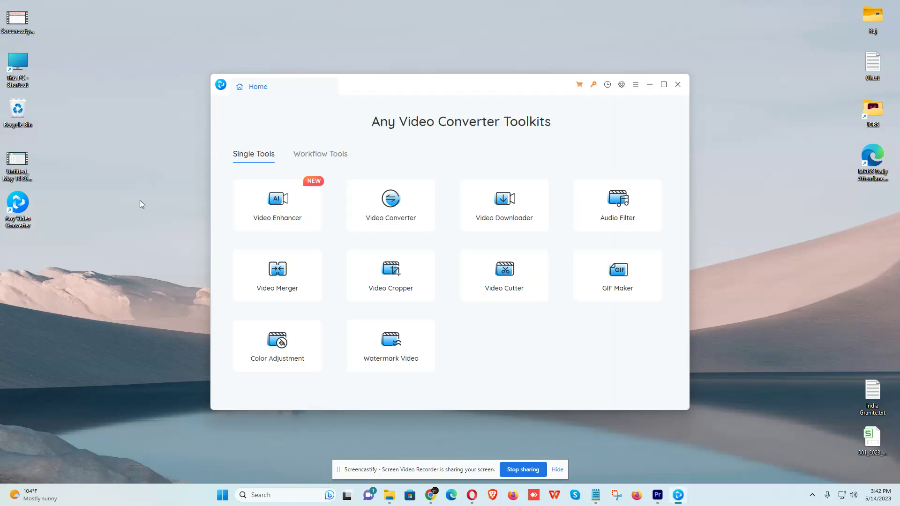
pyautogui.click(664, 84)
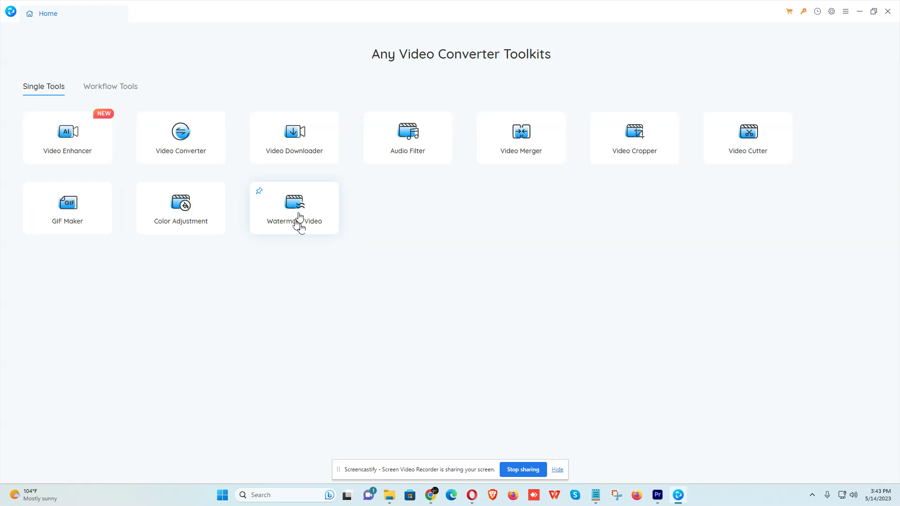
pyautogui.click(103, 94)
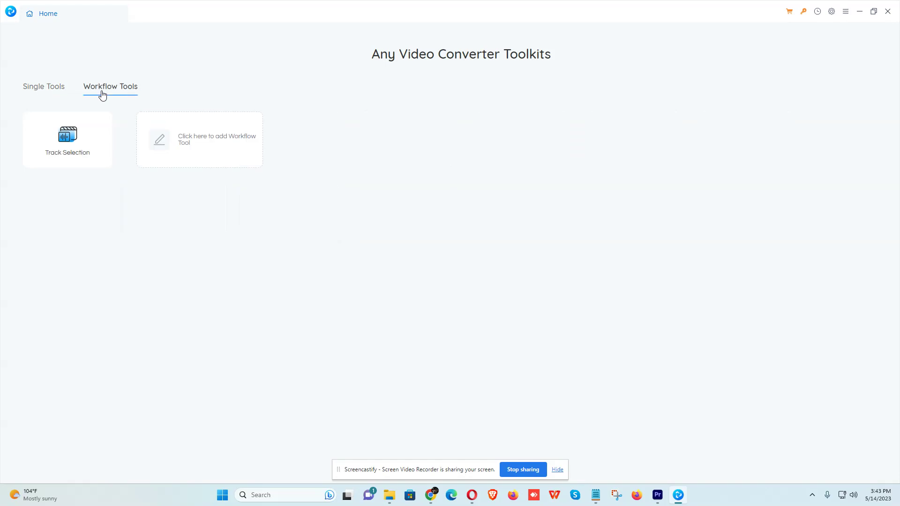
pyautogui.click(29, 93)
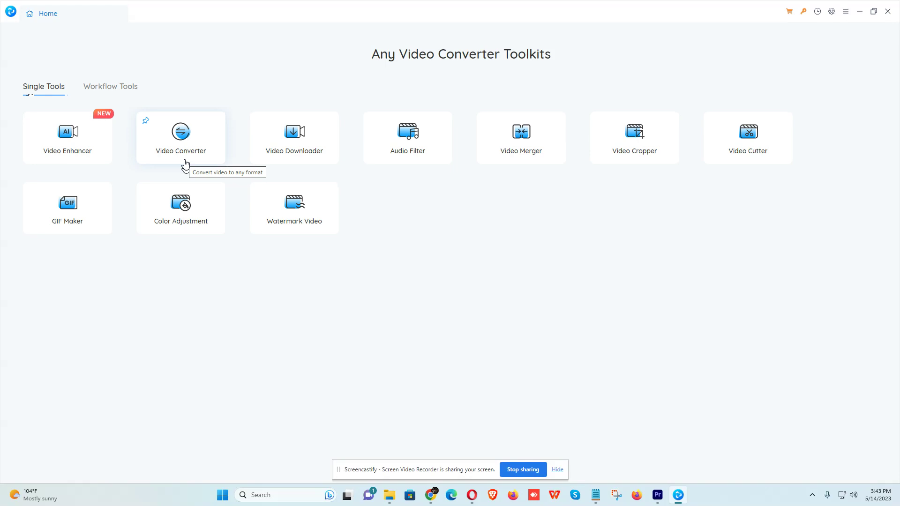
# Step: Add the Desktop video "Untitled_ May 14 2023 3_32 PM.webm" to the Video Converter tool
pyautogui.click(186, 161)
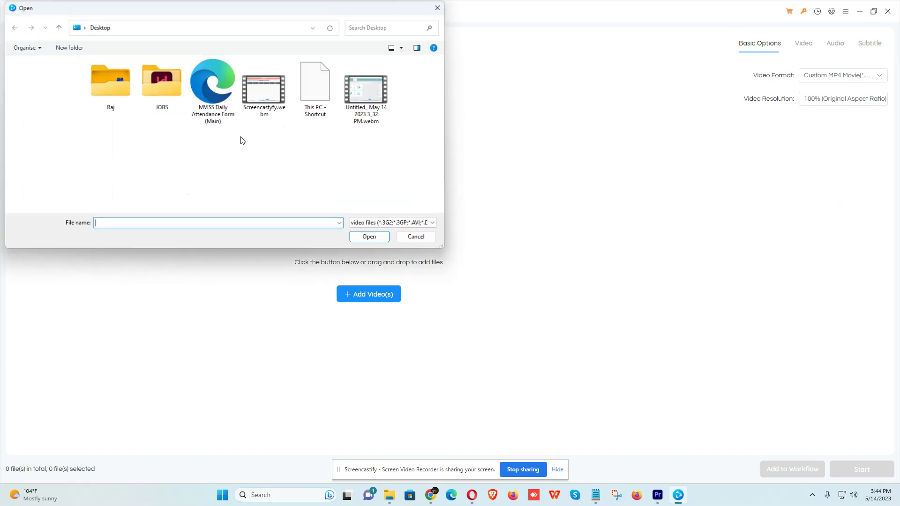
pyautogui.moveTo(342, 8); pyautogui.dragTo(786, 117)
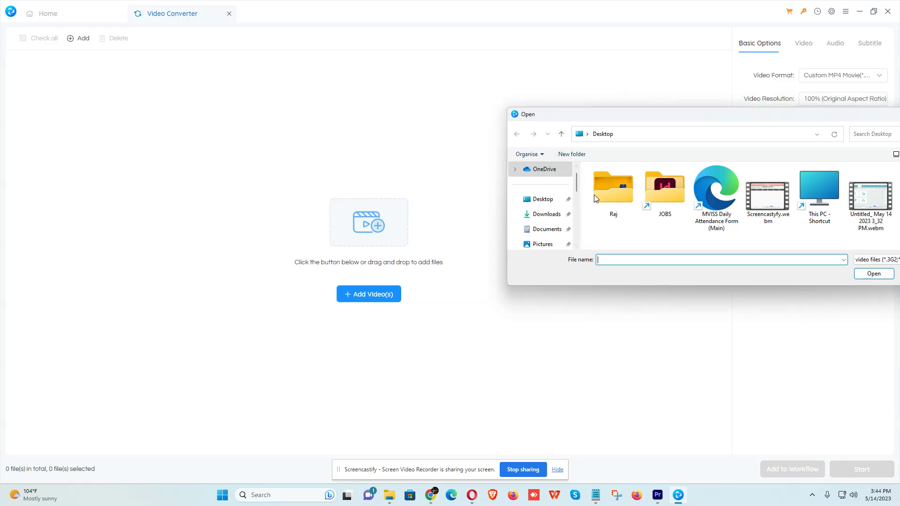
pyautogui.moveTo(644, 115); pyautogui.dragTo(341, 34)
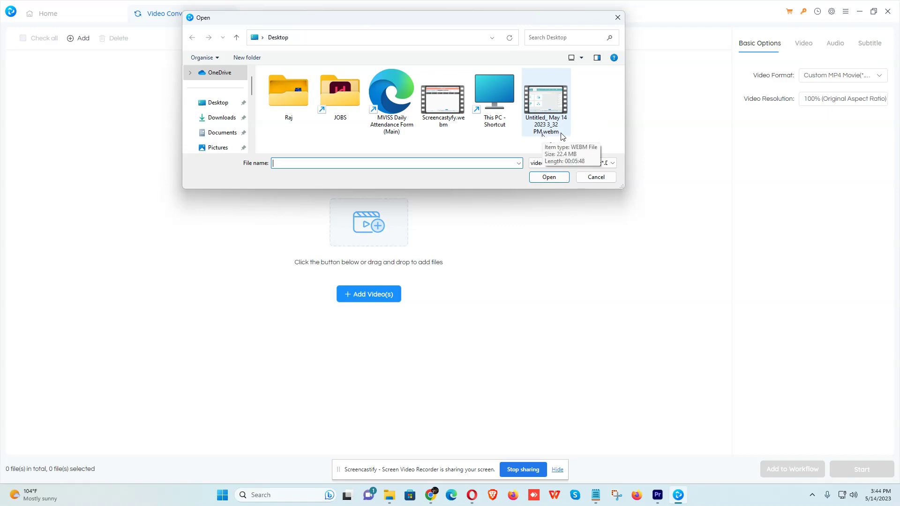
pyautogui.click(544, 106)
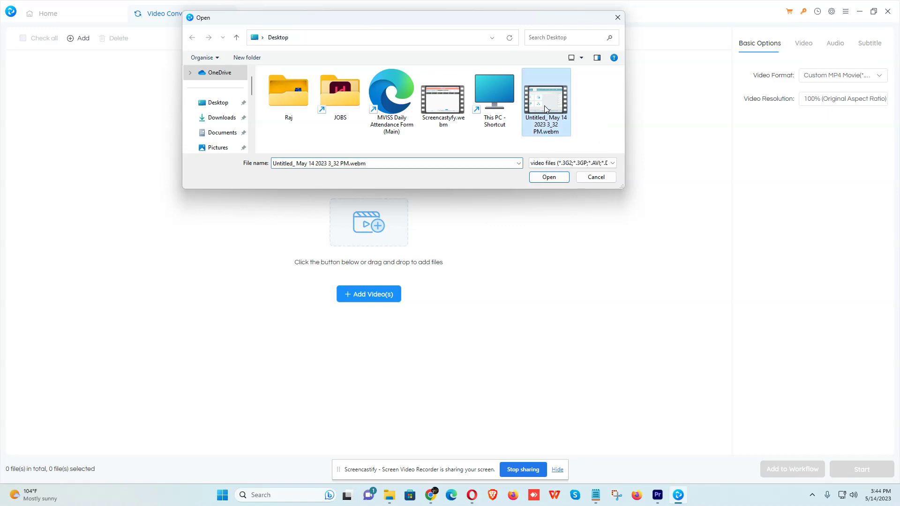
pyautogui.click(545, 179)
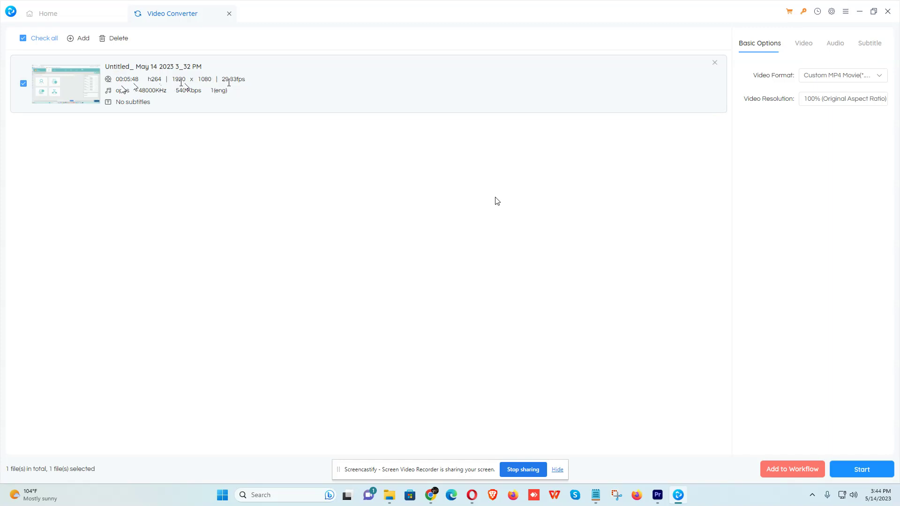
# Step: Examine the added video's resolution, frame rate and audio details
pyautogui.moveTo(175, 80); pyautogui.dragTo(246, 81)
pyautogui.click(218, 85)
pyautogui.click(237, 93)
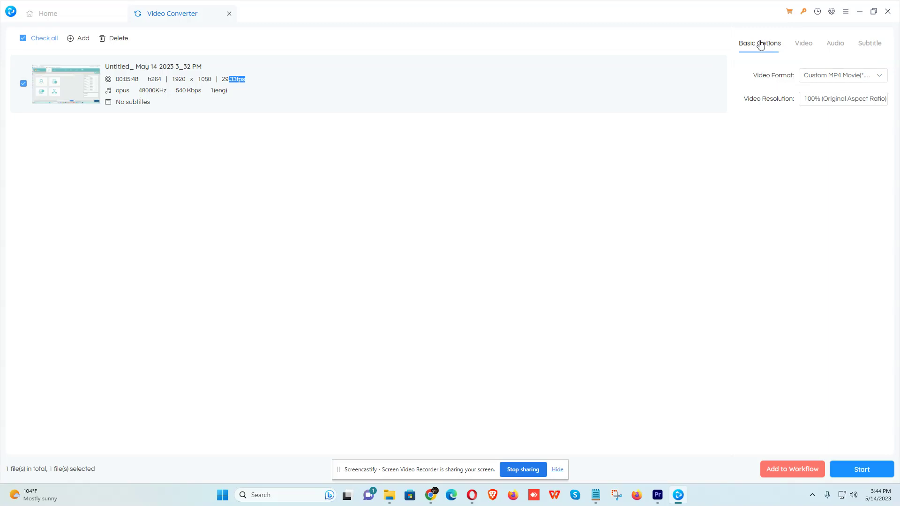
# Step: Review the available output formats and choose Custom MP4 Movie(*.mp4) as the video format
pyautogui.click(852, 80)
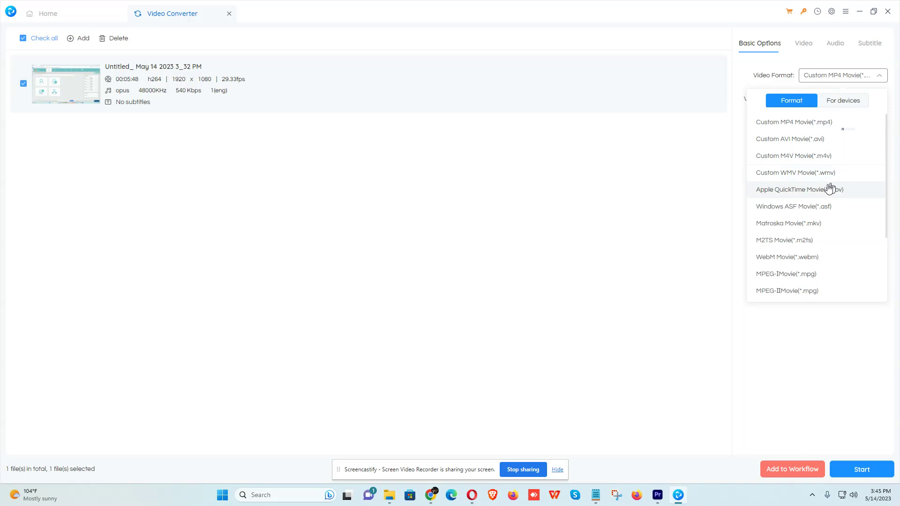
pyautogui.scroll(-5, 829, 211)
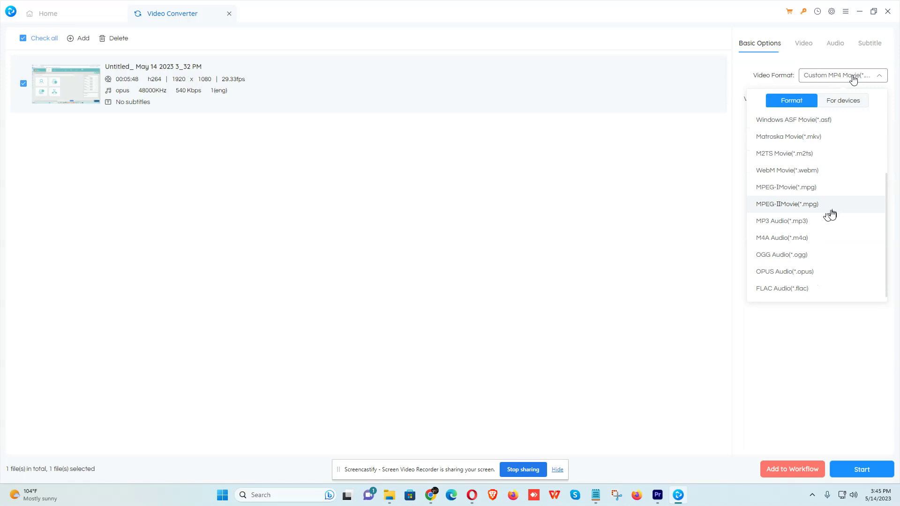
pyautogui.scroll(5, 836, 222)
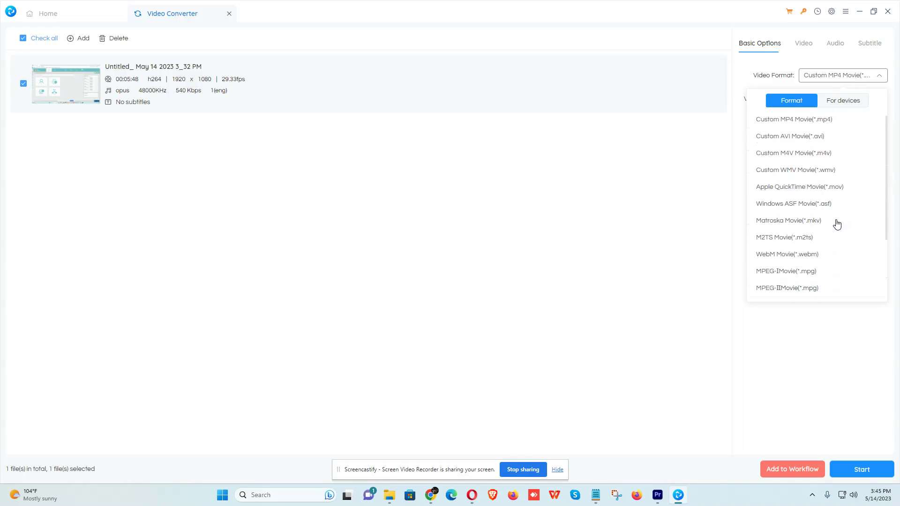
pyautogui.click(793, 124)
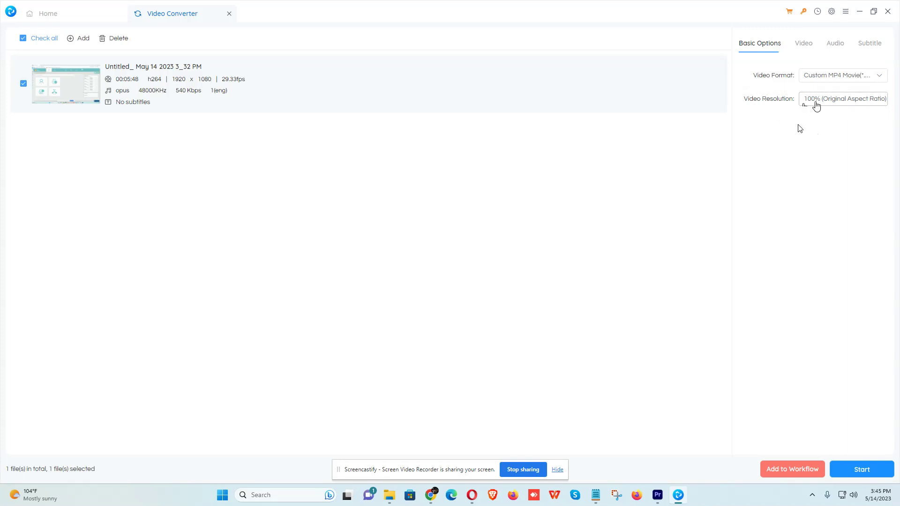
# Step: Examine the percentage, width-by-height and custom size options for the output video resolution
pyautogui.click(822, 105)
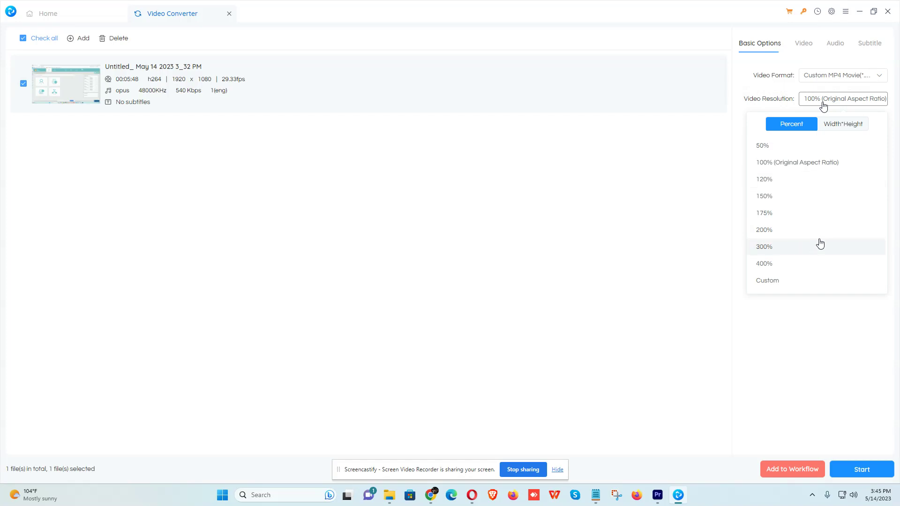
pyautogui.click(843, 124)
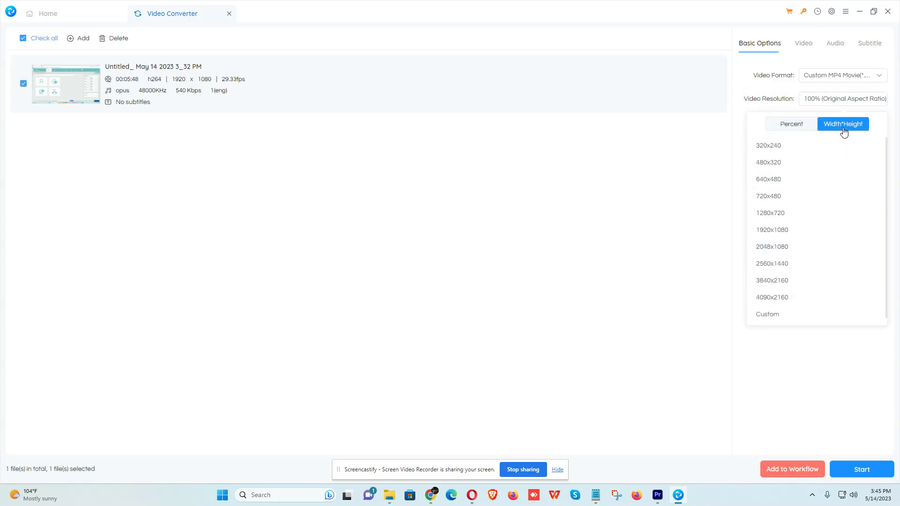
pyautogui.scroll(-1, 797, 239)
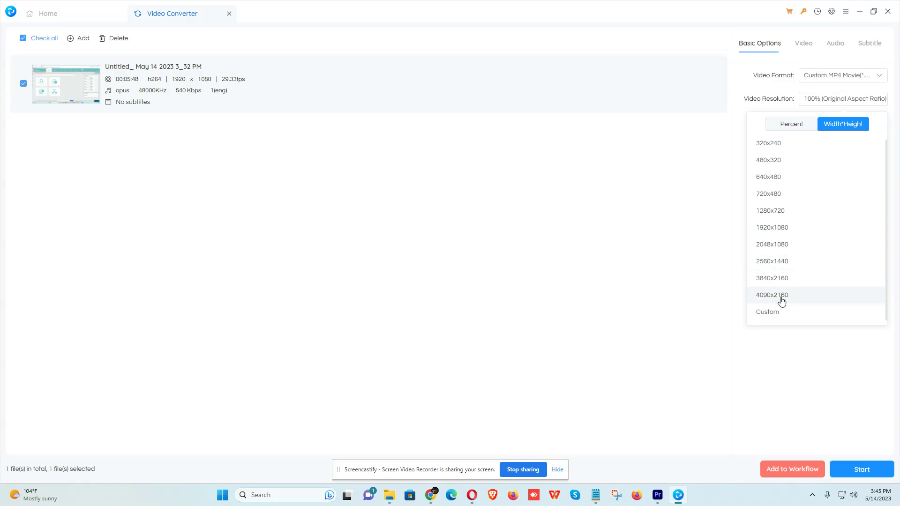
pyautogui.click(775, 313)
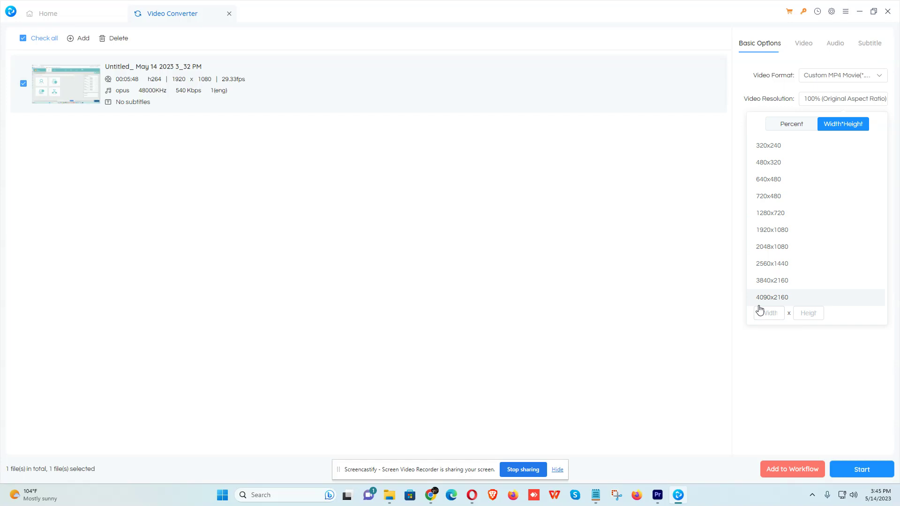
pyautogui.click(798, 134)
pyautogui.click(779, 169)
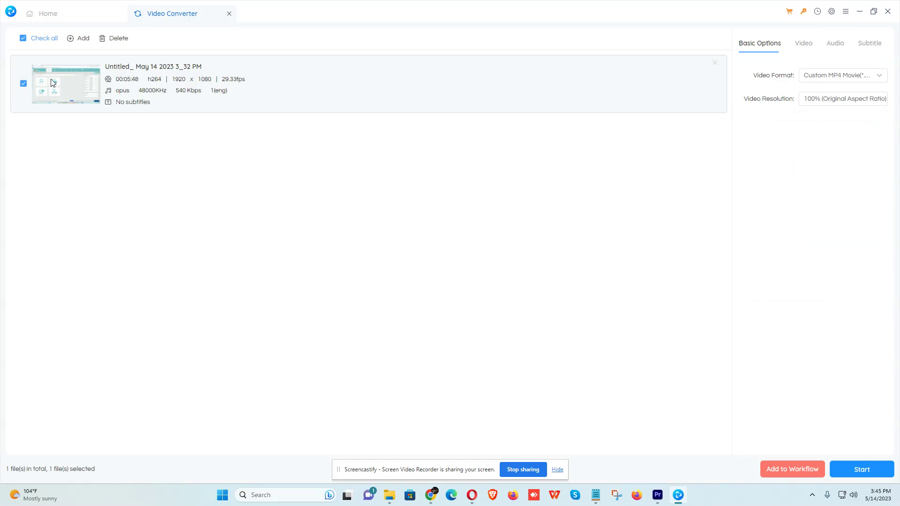
# Step: Toggle the listed video's selection off and on again, and start its conversion
pyautogui.click(24, 86)
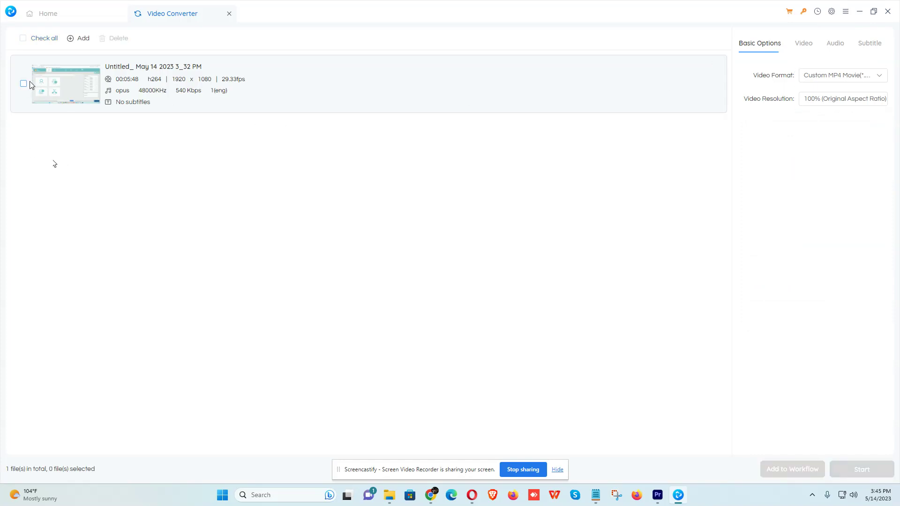
pyautogui.click(24, 86)
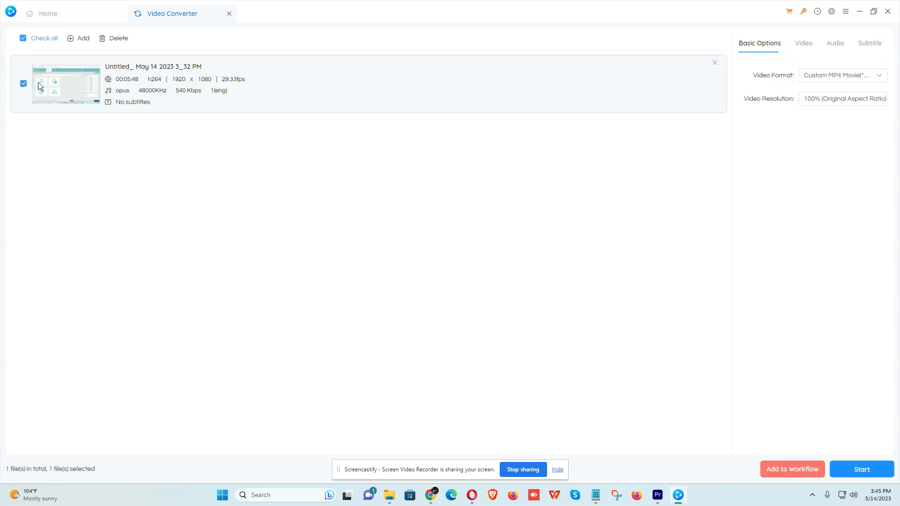
pyautogui.click(866, 477)
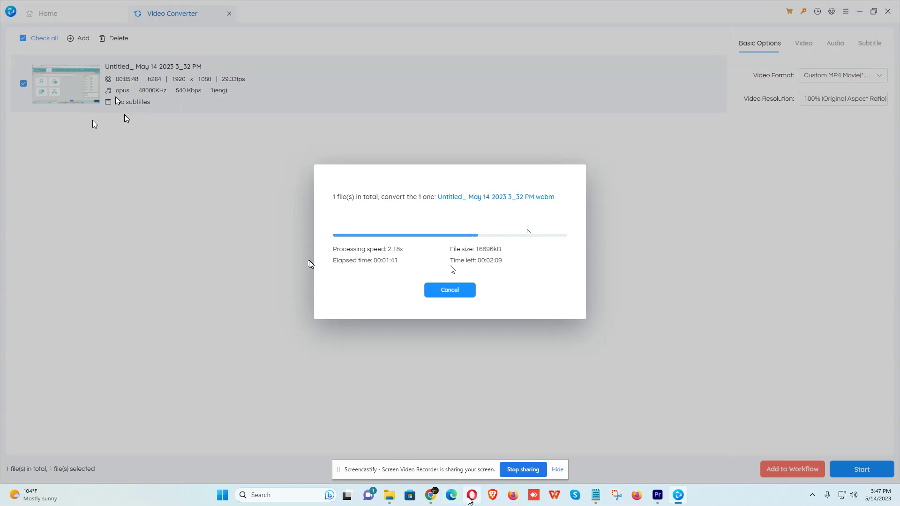
# Step: Switch to the Incognito window in Google Chrome and open a new tab
pyautogui.moveTo(470, 498)
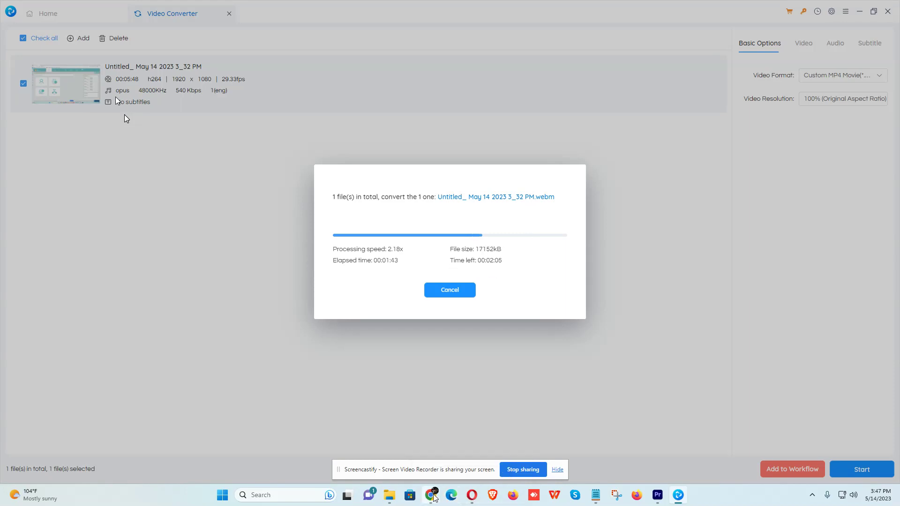
pyautogui.moveTo(431, 497)
pyautogui.click(335, 451)
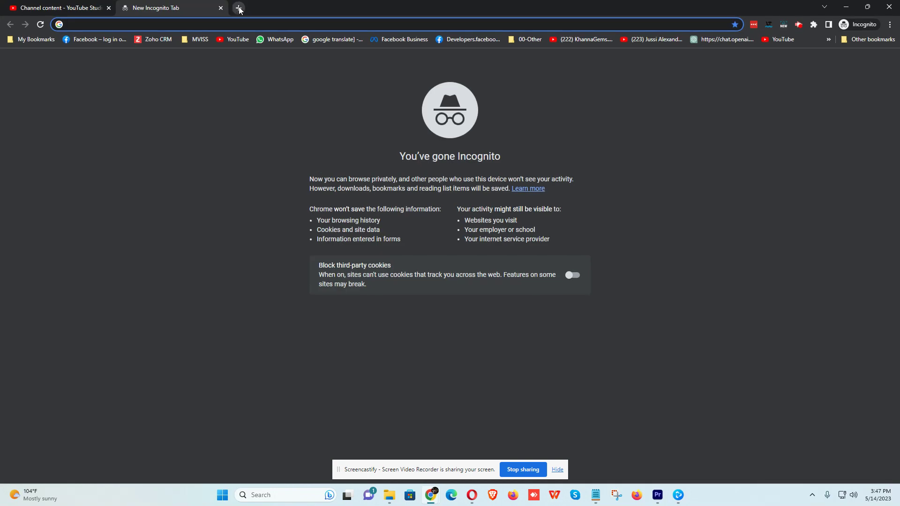
pyautogui.hotkey('ctrl', 't')
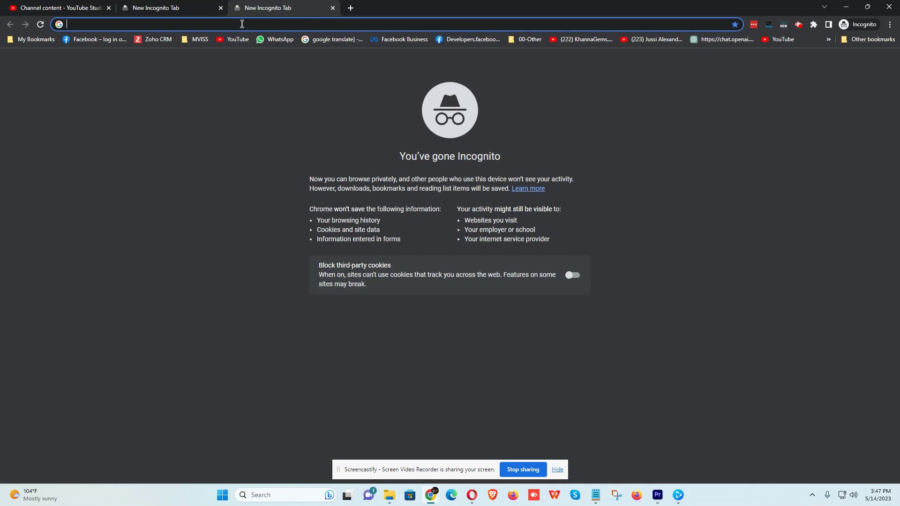
# Step: Search Google for "any video converter"
pyautogui.click(224, 111)
pyautogui.click(181, 27)
pyautogui.write('m')
pyautogui.press('BackSpace')
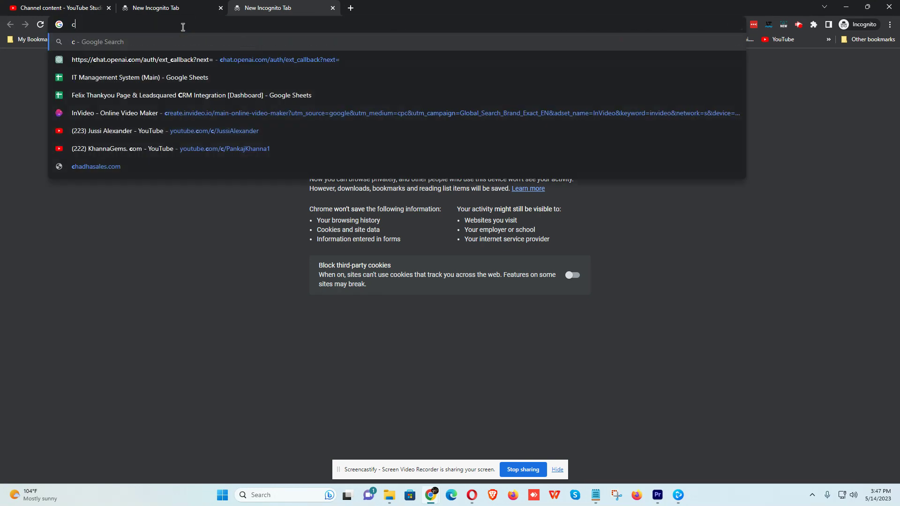
pyautogui.press('BackSpace')
pyautogui.write('any vi')
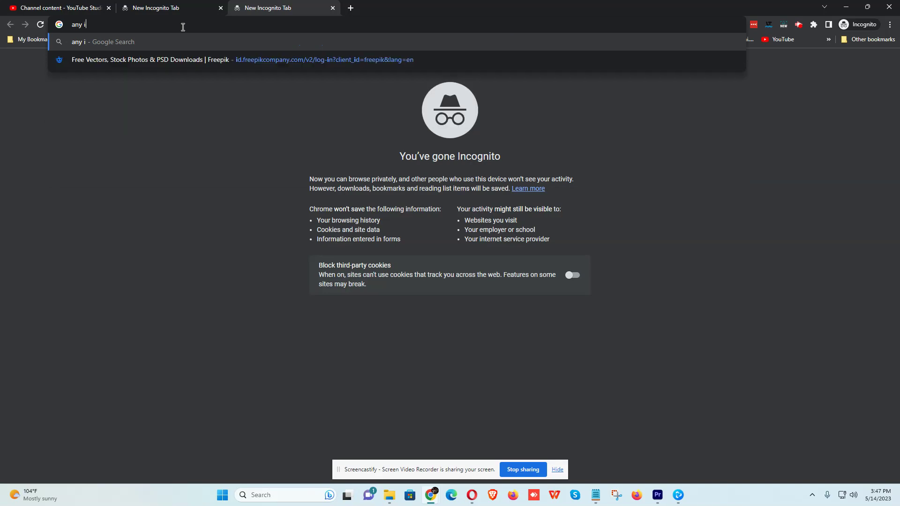
pyautogui.write('doe')
pyautogui.press('BackSpace')
pyautogui.press('BackSpace')
pyautogui.press('BackSpace')
pyautogui.write('eo converter')
pyautogui.press('Return')
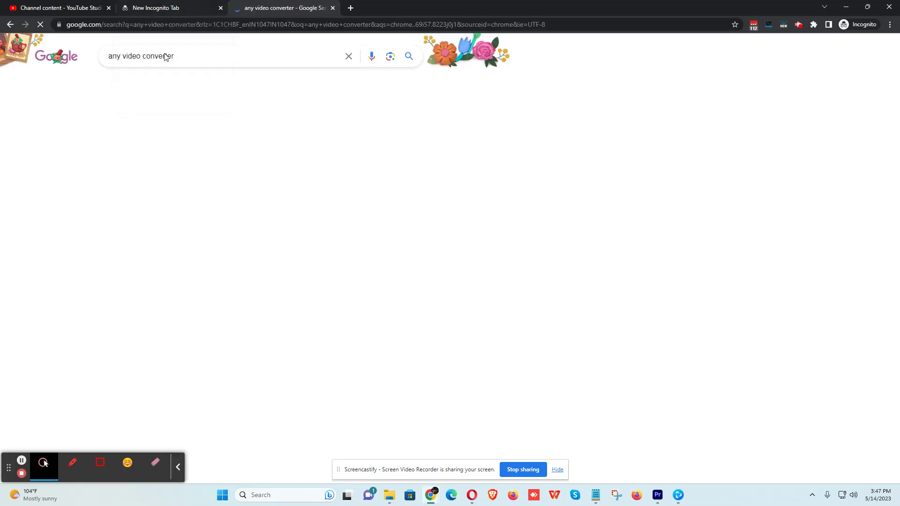
# Step: Open the Any Video Converter Free (8.1) page from the search results and request the free download
pyautogui.click(150, 146)
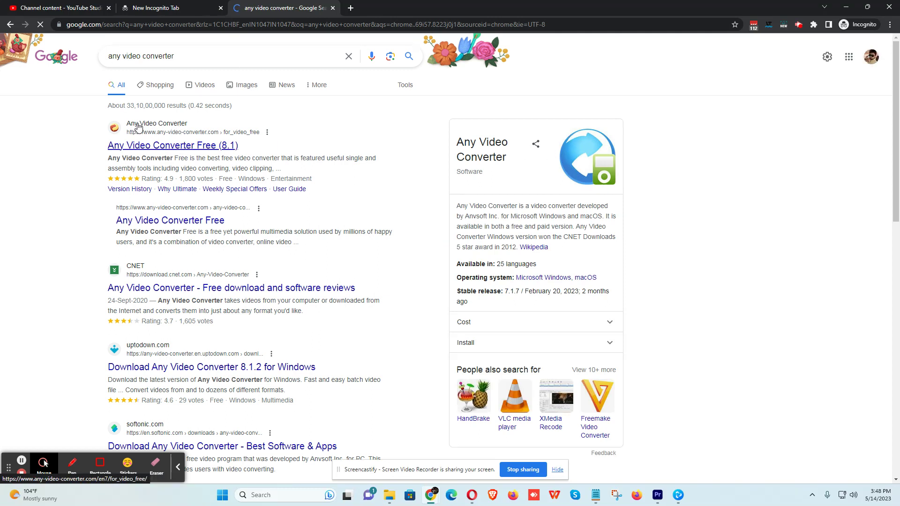
pyautogui.click(181, 146)
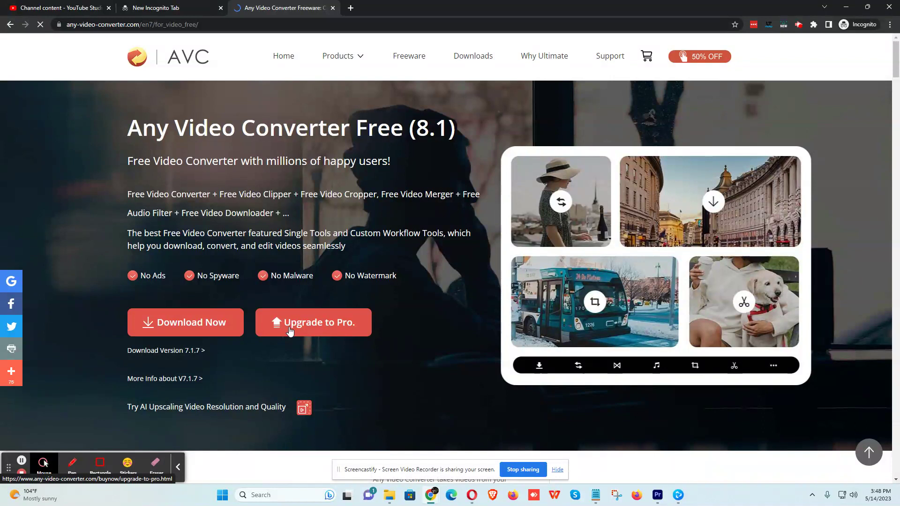
pyautogui.click(187, 324)
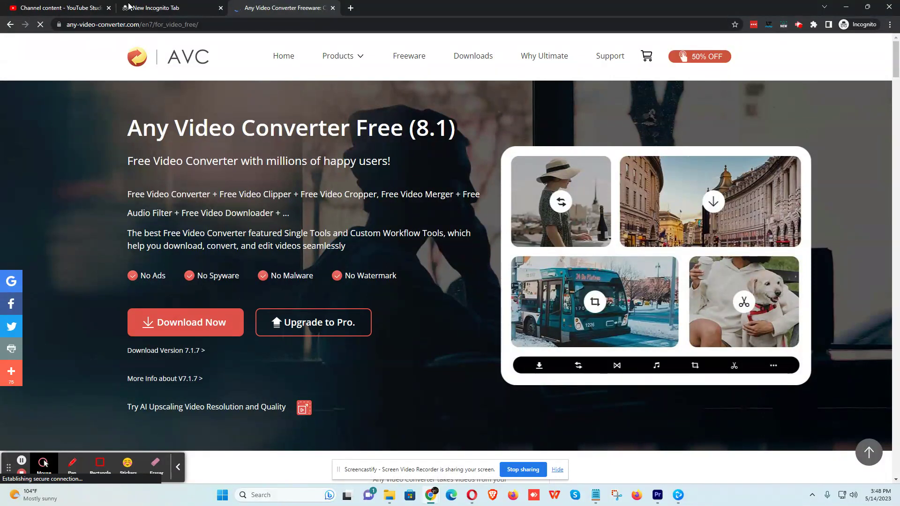